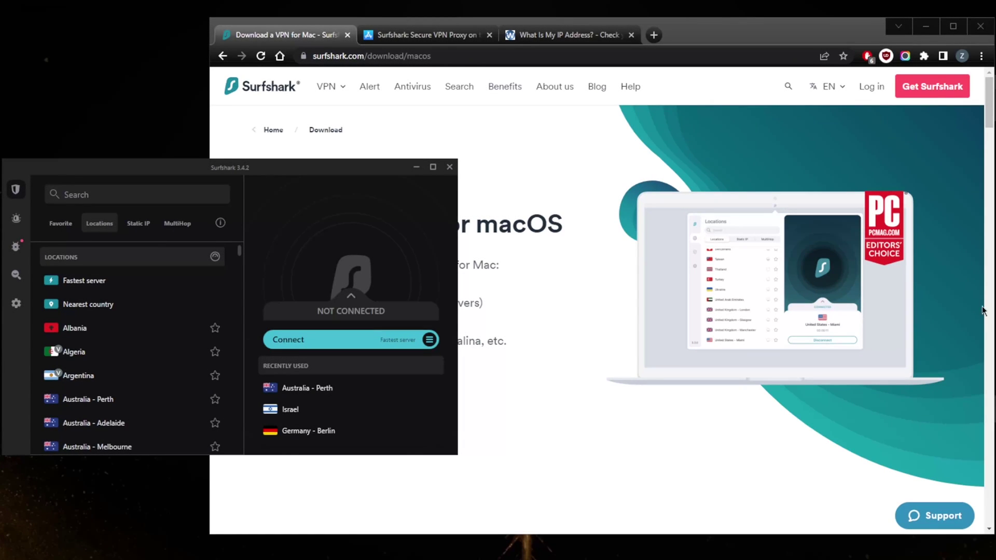
# Step: Bring the Surfshark macOS download page forward in Chrome, then return to the VPN app
pyautogui.click(602, 201)
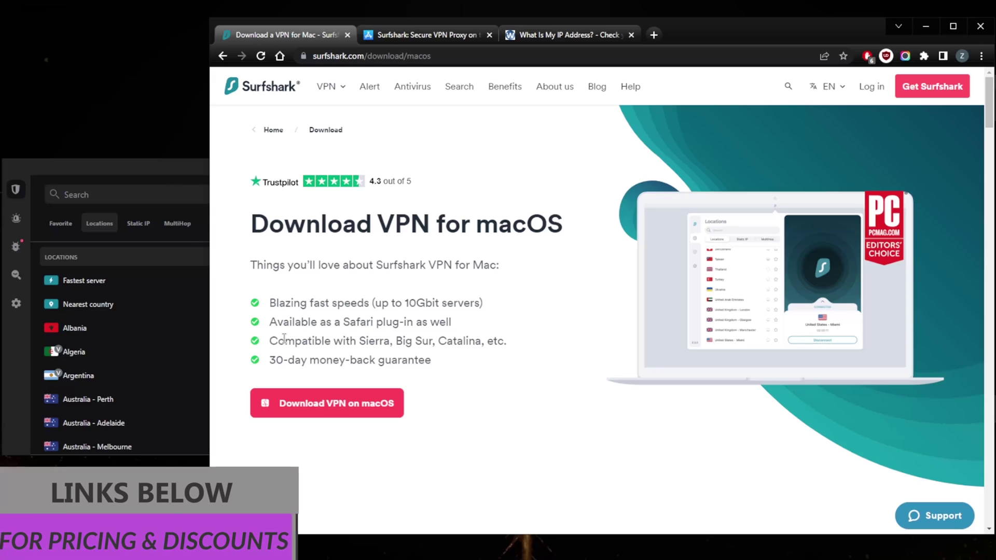
pyautogui.click(163, 174)
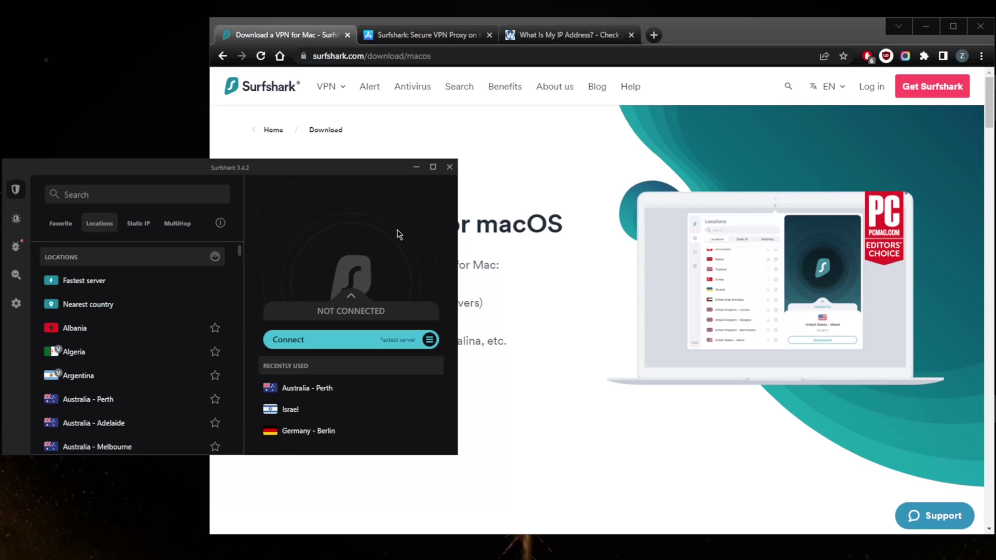
# Step: Return to the VPN app and choose Israel from the Recently Used locations
pyautogui.click(489, 187)
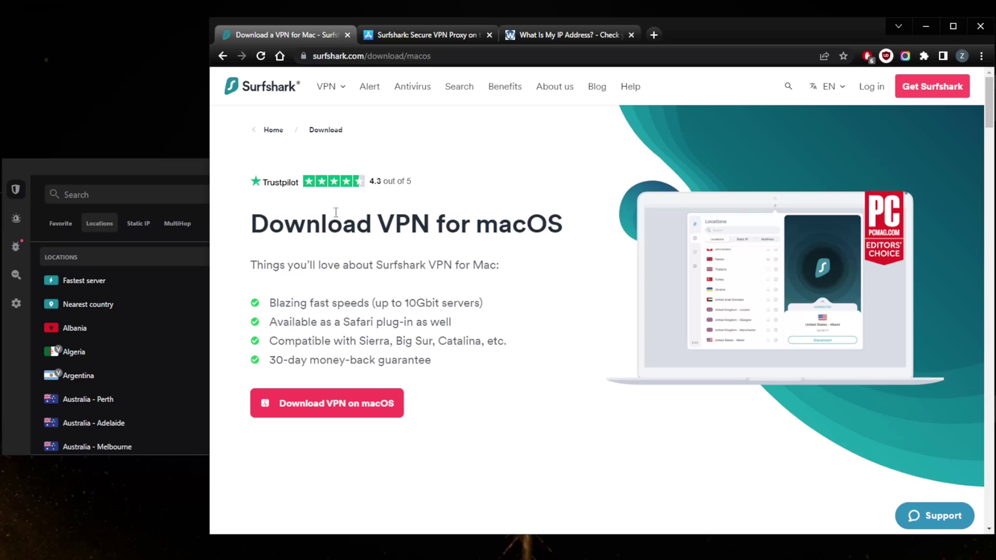
pyautogui.click(178, 161)
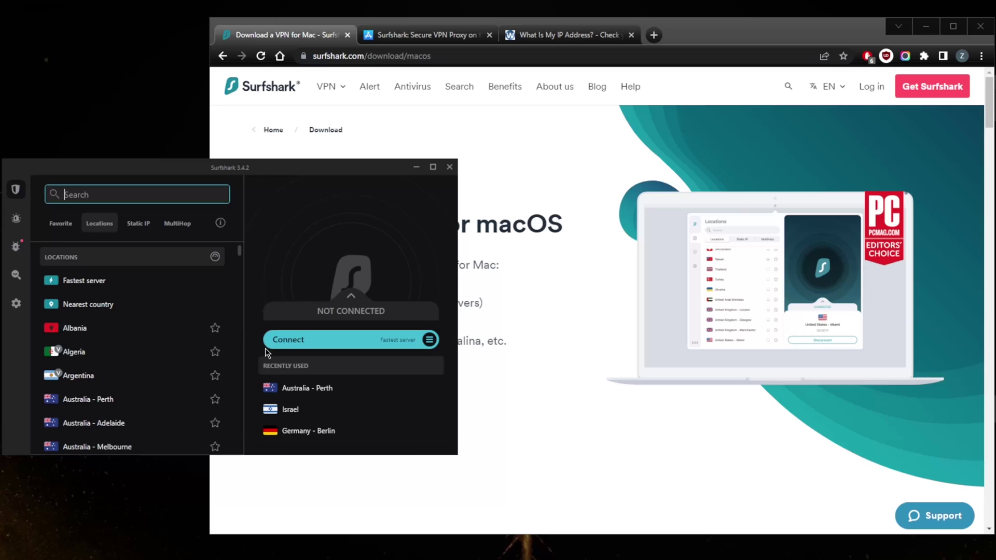
pyautogui.click(278, 411)
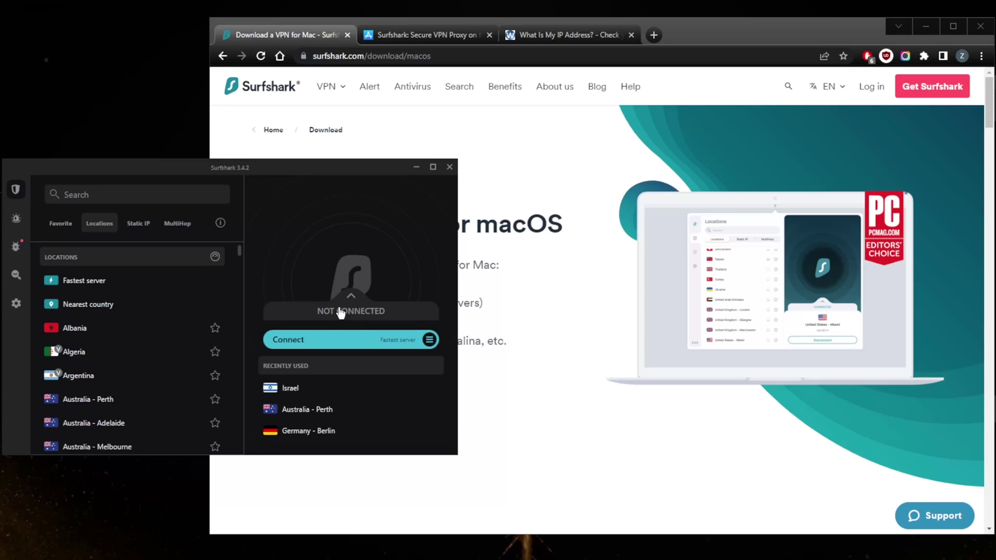
# Step: Review the quick-connect options (Fastest server, Nearest country, Preferred location), keeping Fastest server
pyautogui.click(429, 340)
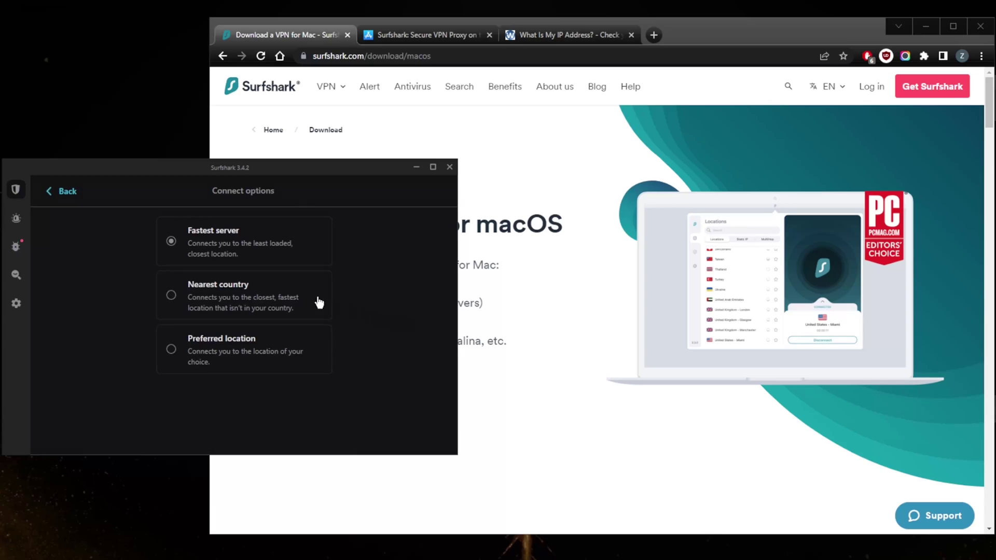
pyautogui.click(52, 193)
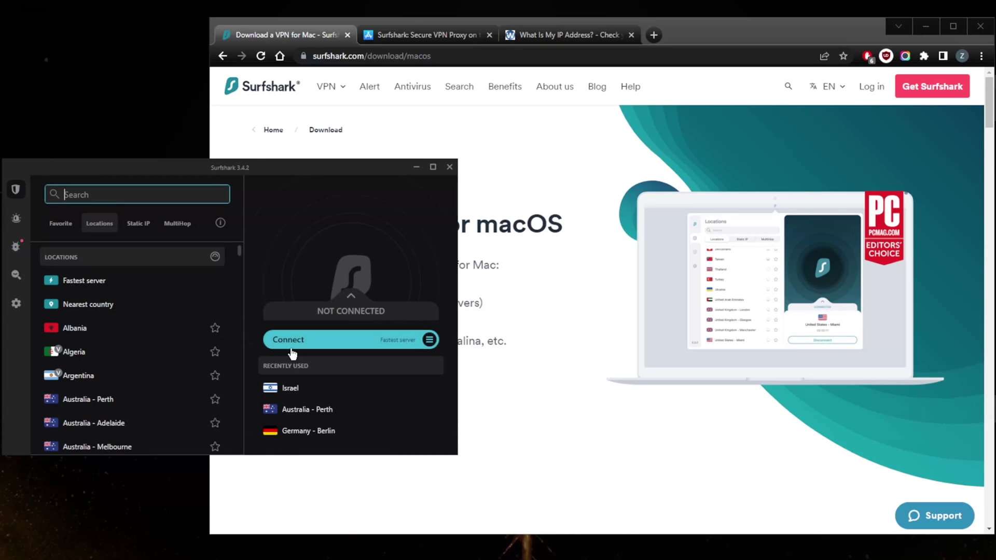
pyautogui.click(429, 340)
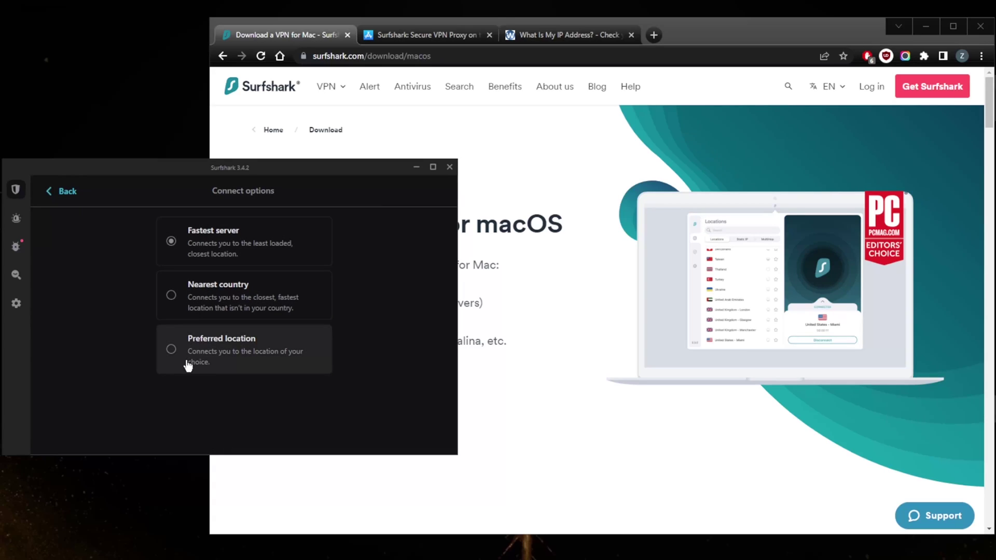
pyautogui.click(51, 190)
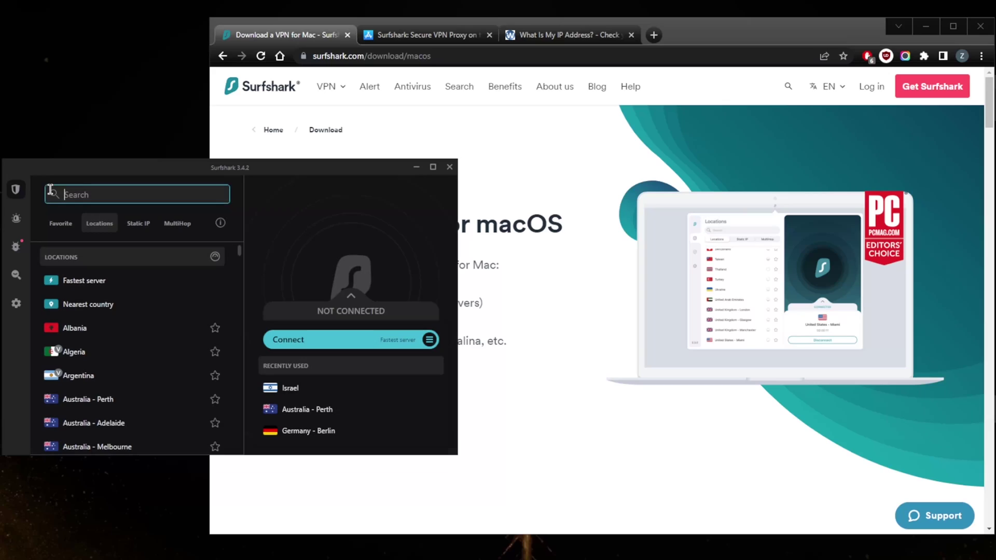
# Step: Connect the VPN and wait until the panel shows CONNECTED to Israel
pyautogui.click(299, 340)
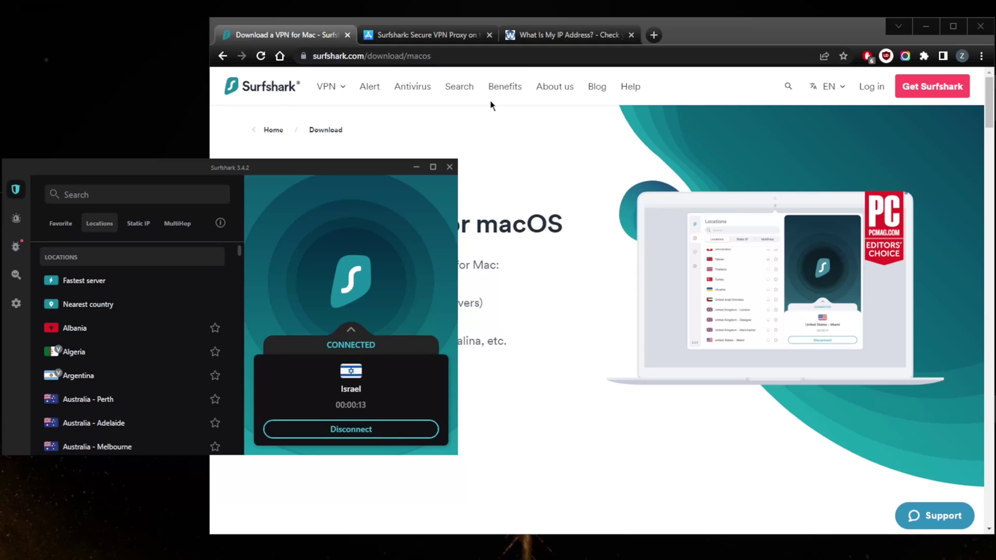
# Step: Reload the What Is My IP Address page to confirm a Tel Aviv, Israel IP
pyautogui.click(551, 35)
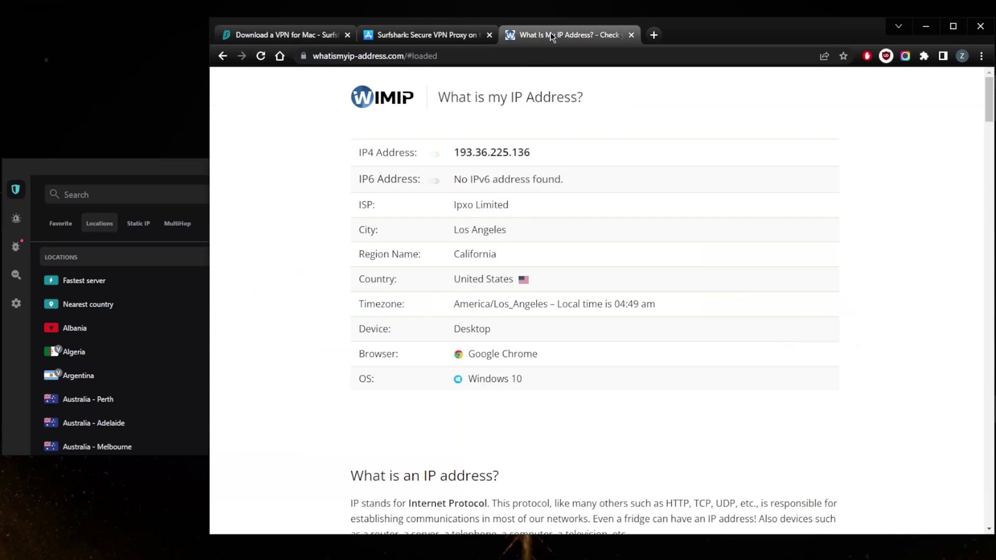
pyautogui.click(199, 170)
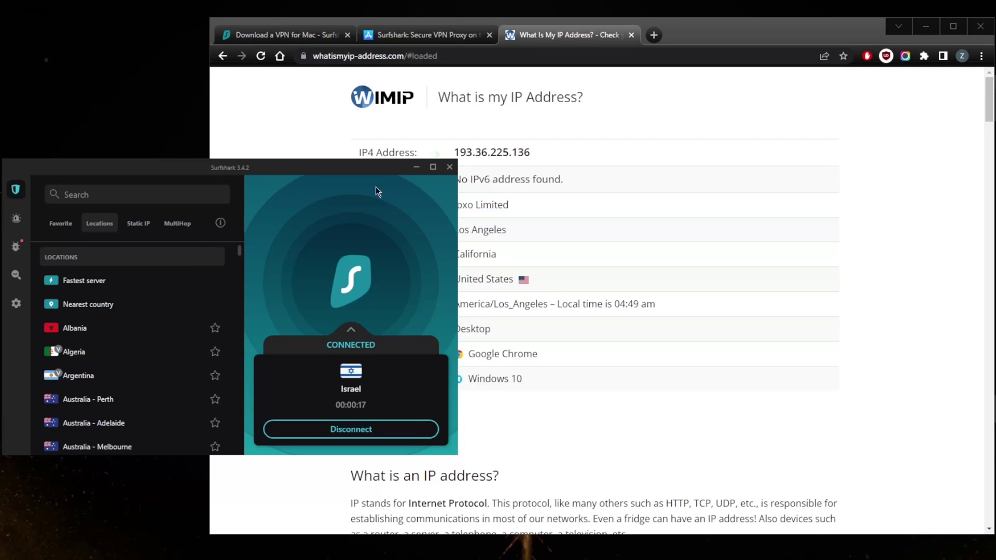
pyautogui.click(524, 29)
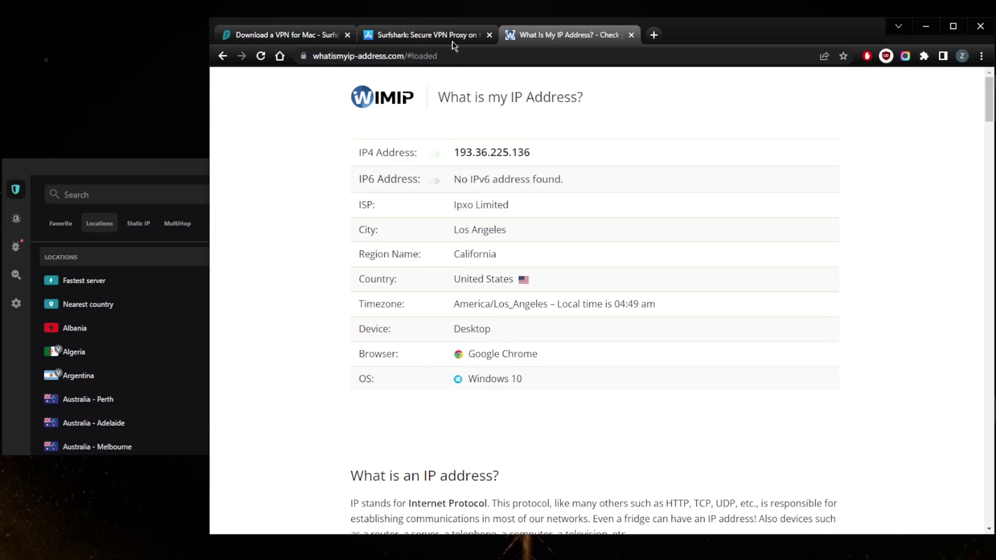
pyautogui.click(261, 56)
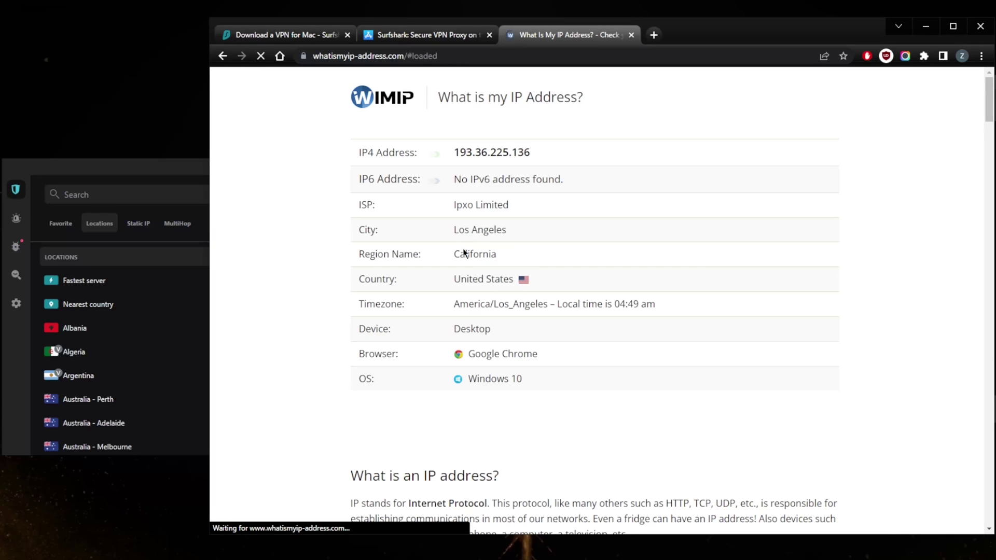
pyautogui.click(190, 175)
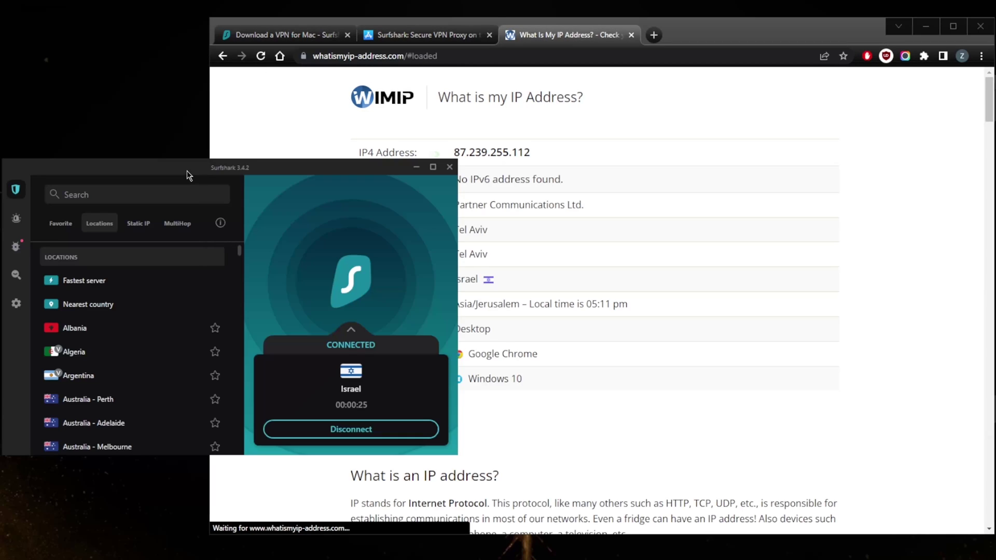
pyautogui.click(465, 333)
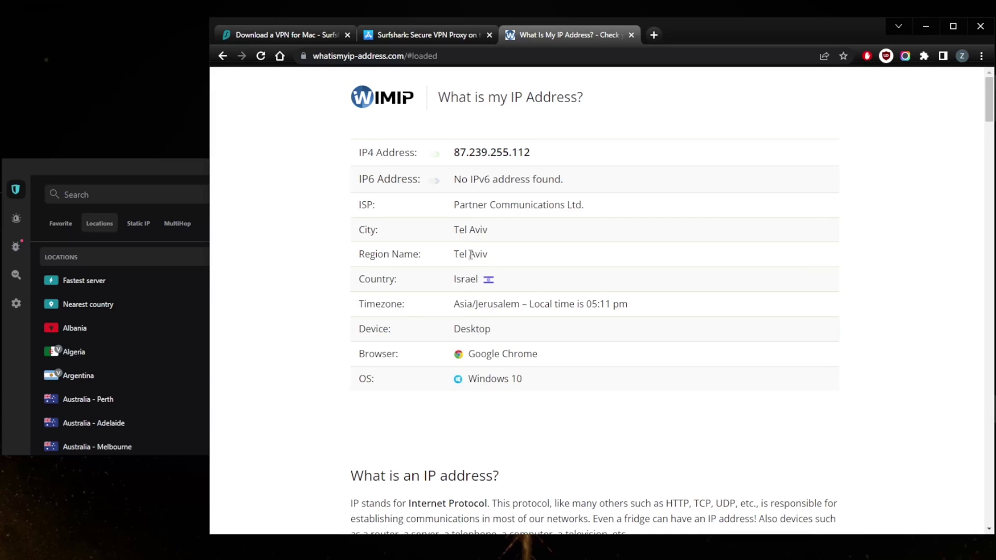
pyautogui.click(180, 167)
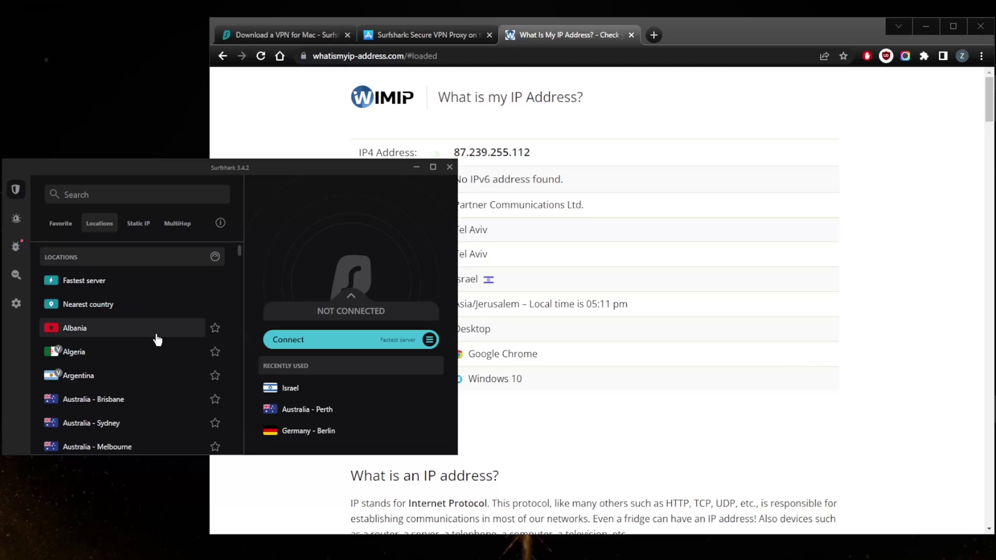
# Step: Check Favorites, then load ping times for all locations, e.g. 78 ms for Algeria
pyautogui.moveTo(239, 254); pyautogui.dragTo(231, 421)
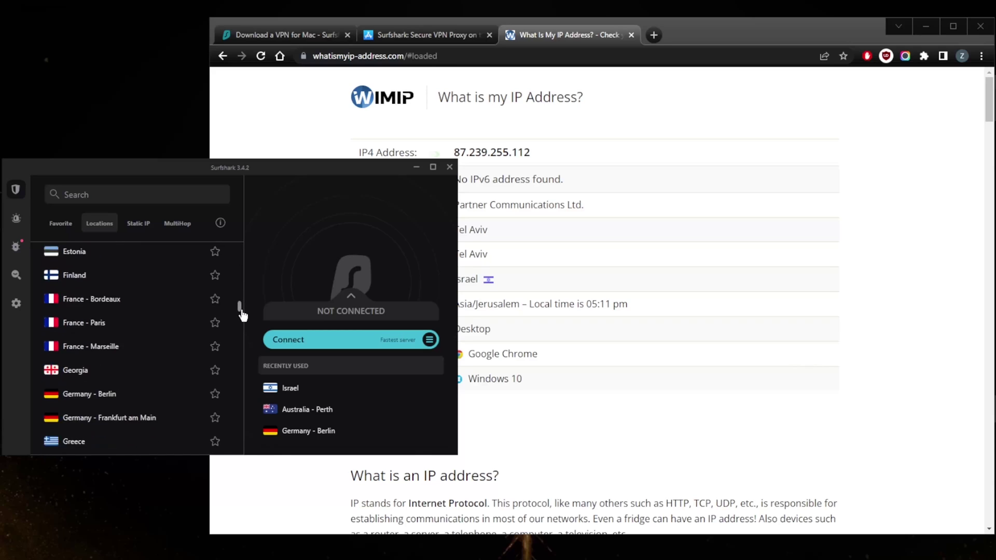
pyautogui.scroll(3, 119, 410)
pyautogui.scroll(2, 138, 391)
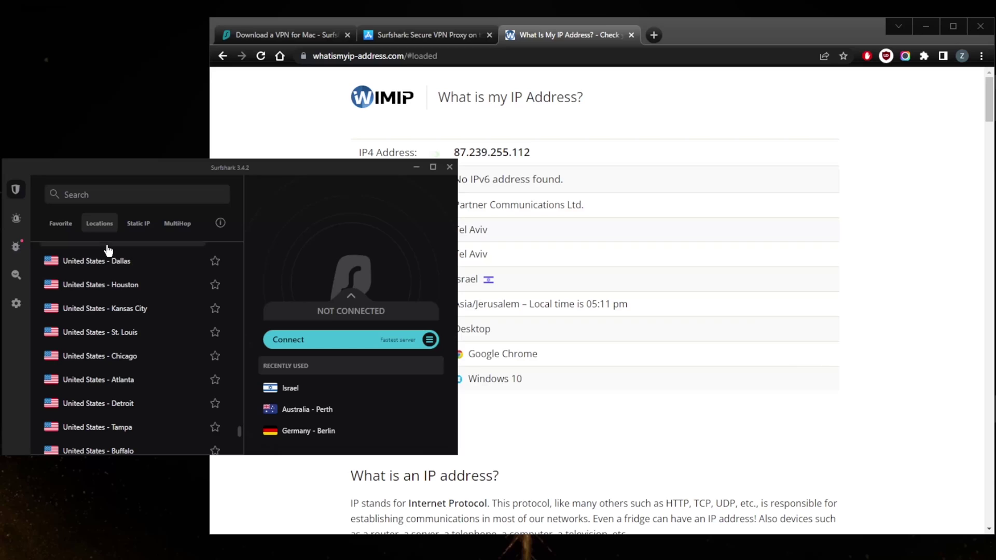
pyautogui.click(64, 226)
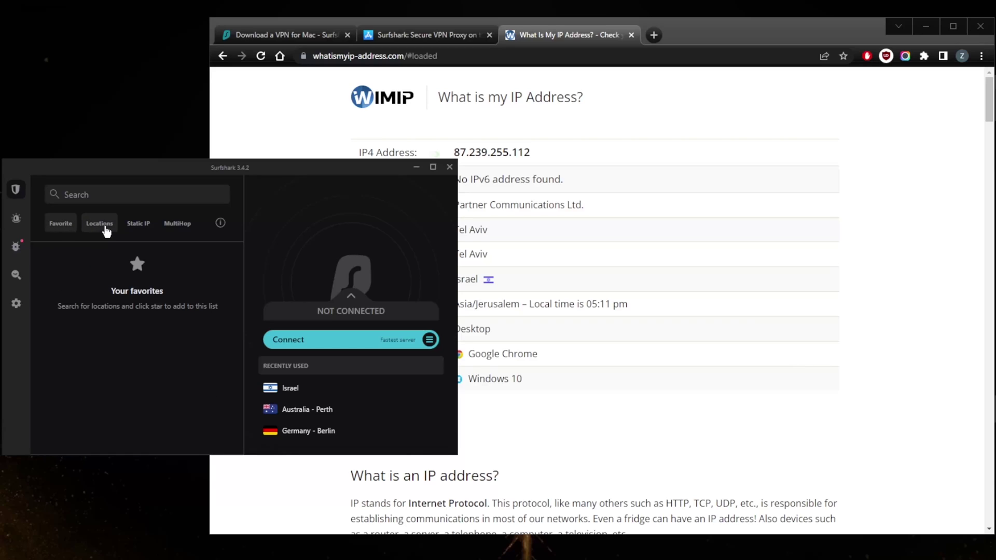
pyautogui.click(94, 225)
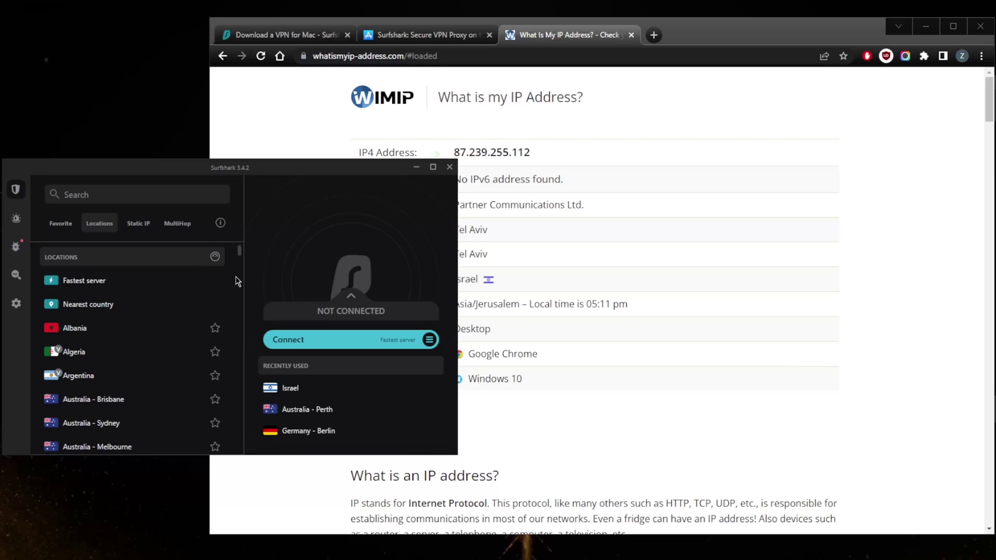
pyautogui.click(215, 257)
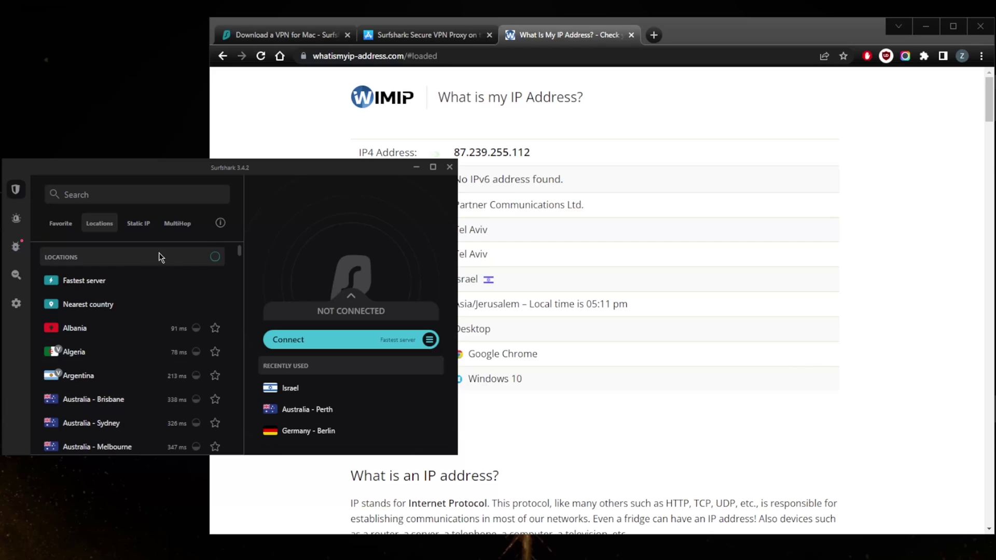
pyautogui.click(138, 224)
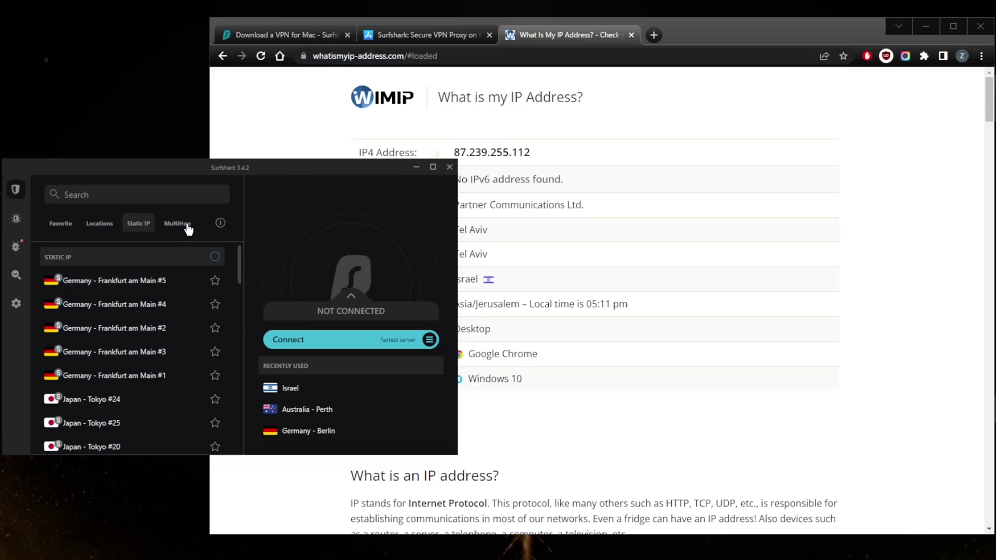
pyautogui.click(186, 224)
pyautogui.click(138, 223)
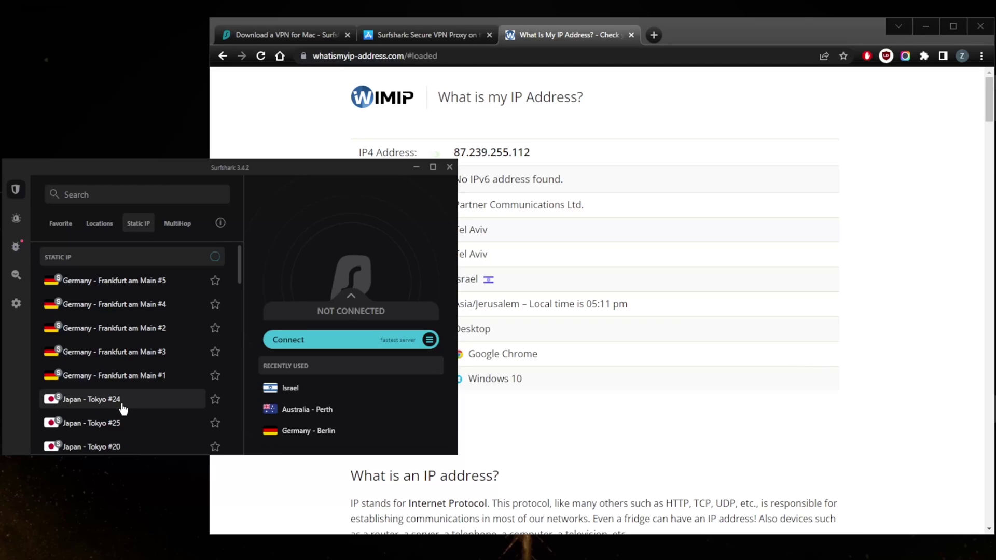
pyautogui.click(100, 224)
pyautogui.scroll(-3, 104, 377)
pyautogui.scroll(3, 105, 386)
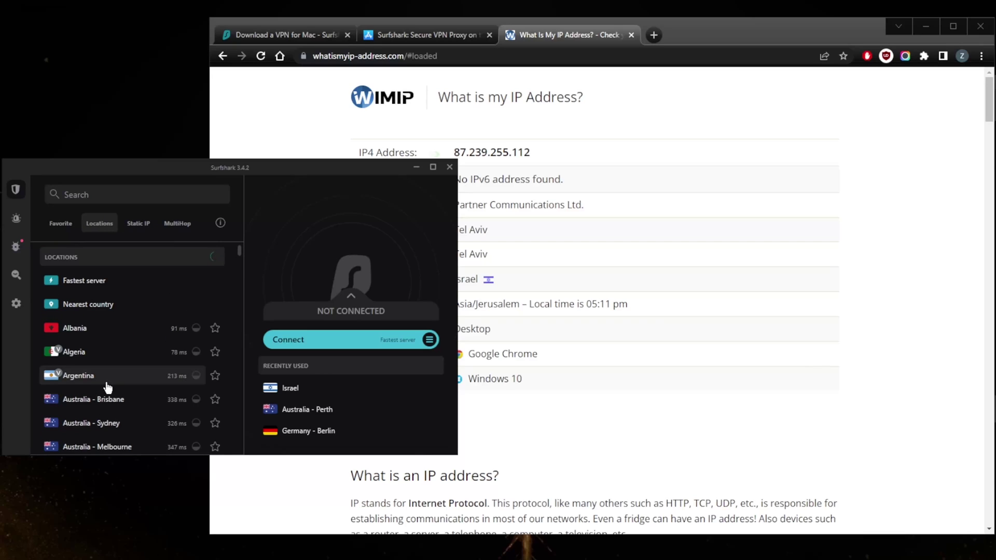
pyautogui.click(182, 224)
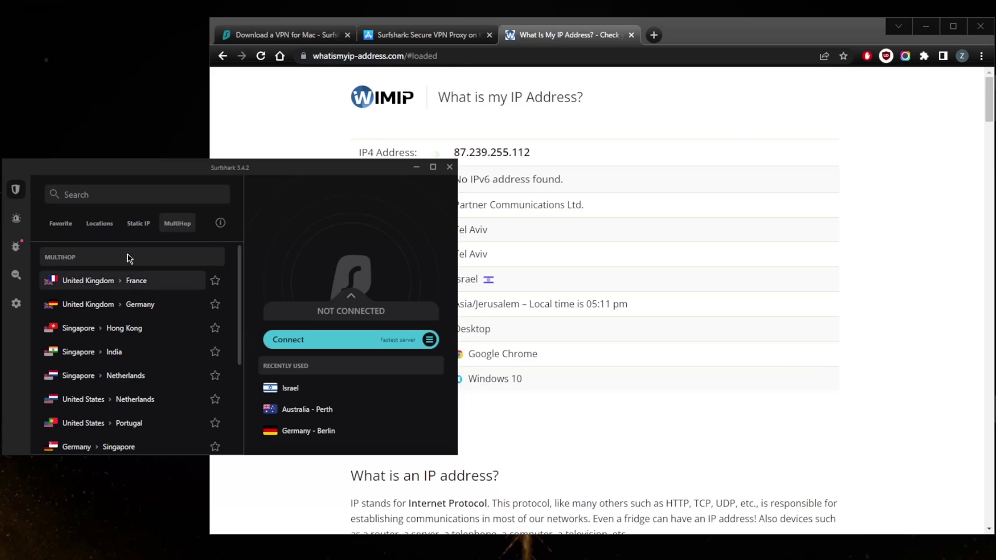
pyautogui.click(101, 229)
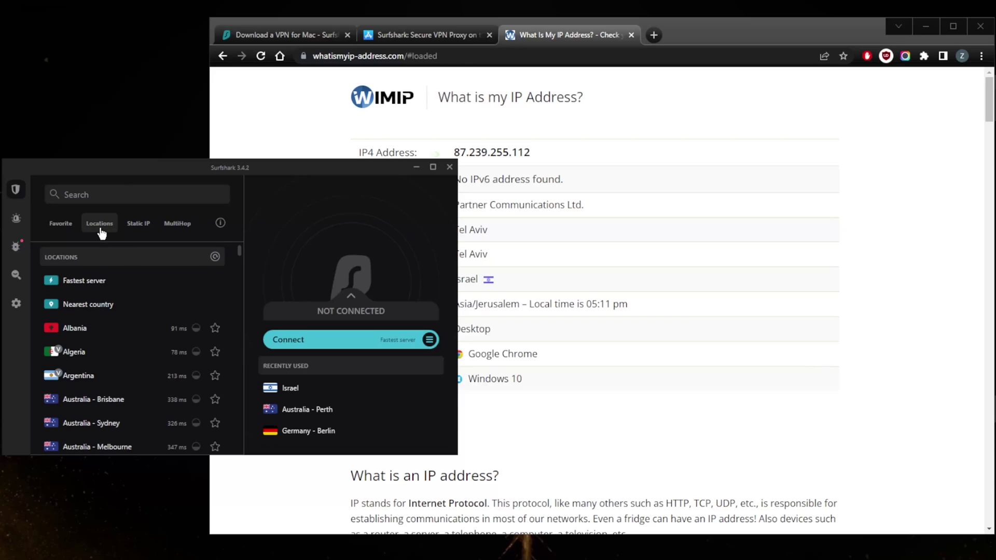
# Step: Change the VPN settings Protocol from Automatic to WireGuard
pyautogui.click(21, 304)
pyautogui.click(103, 209)
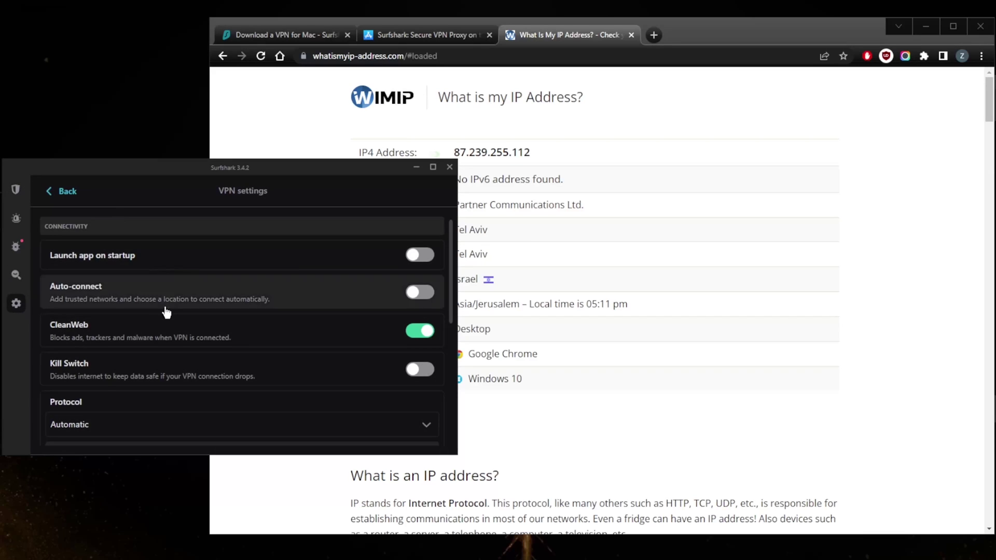
pyautogui.scroll(-1, 226, 319)
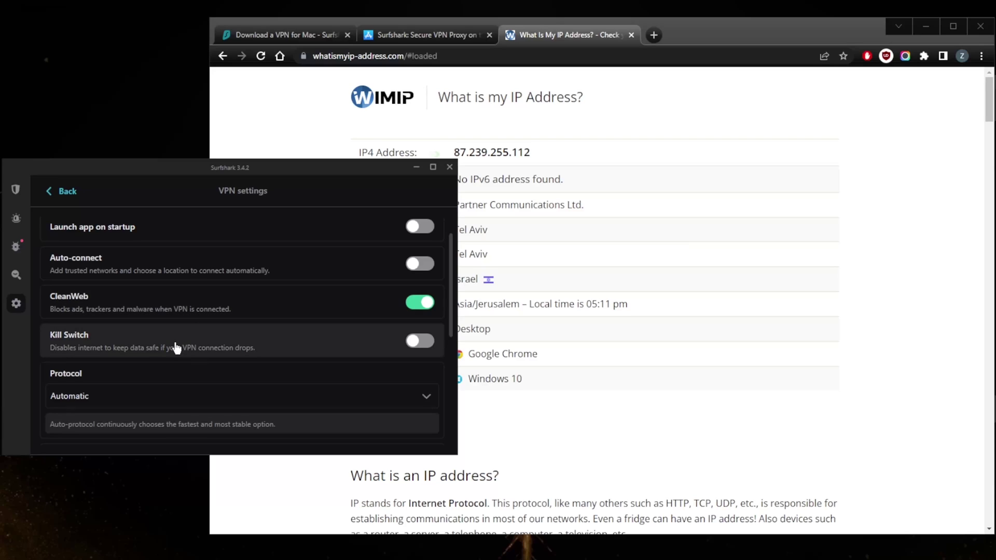
pyautogui.scroll(-1, 293, 372)
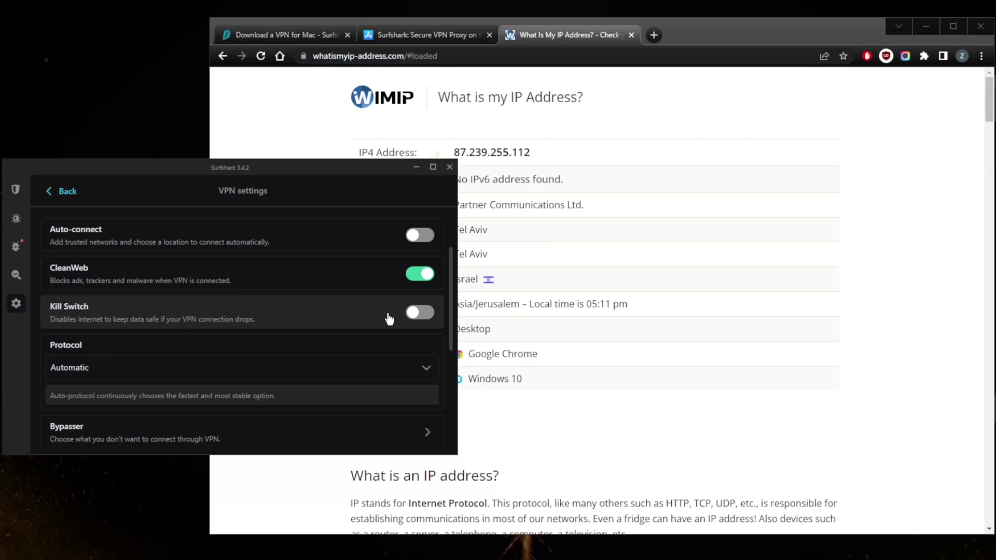
pyautogui.scroll(-1, 389, 317)
pyautogui.click(307, 316)
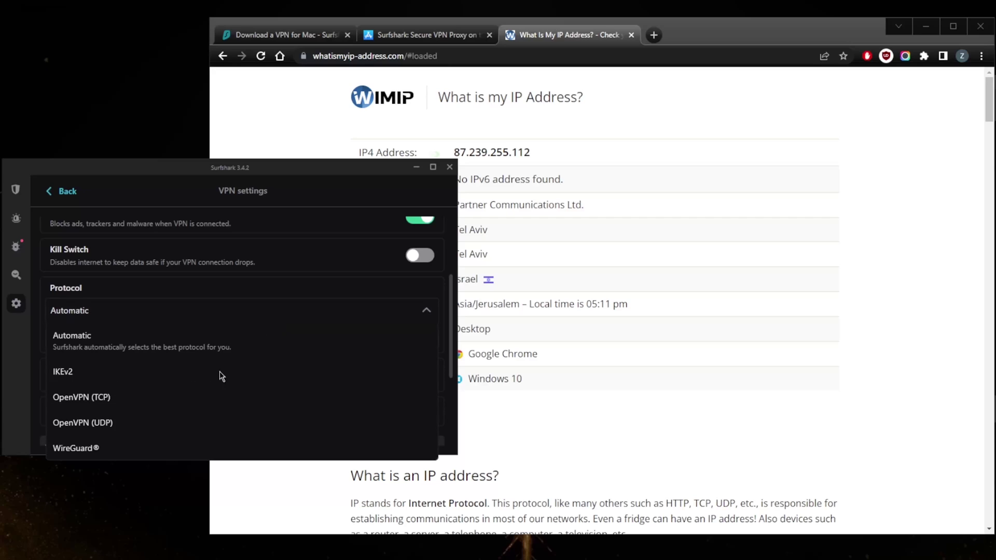
pyautogui.click(91, 449)
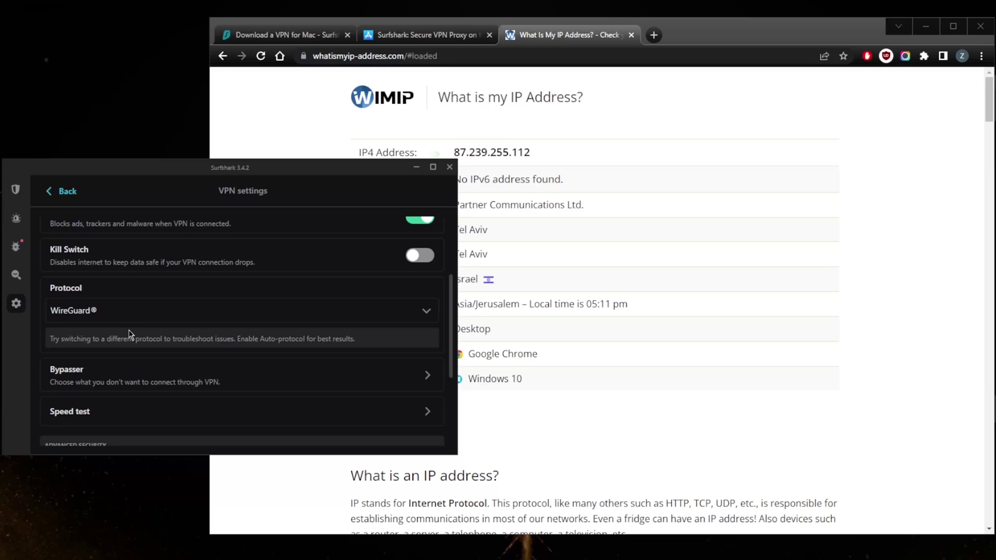
pyautogui.scroll(-1, 138, 332)
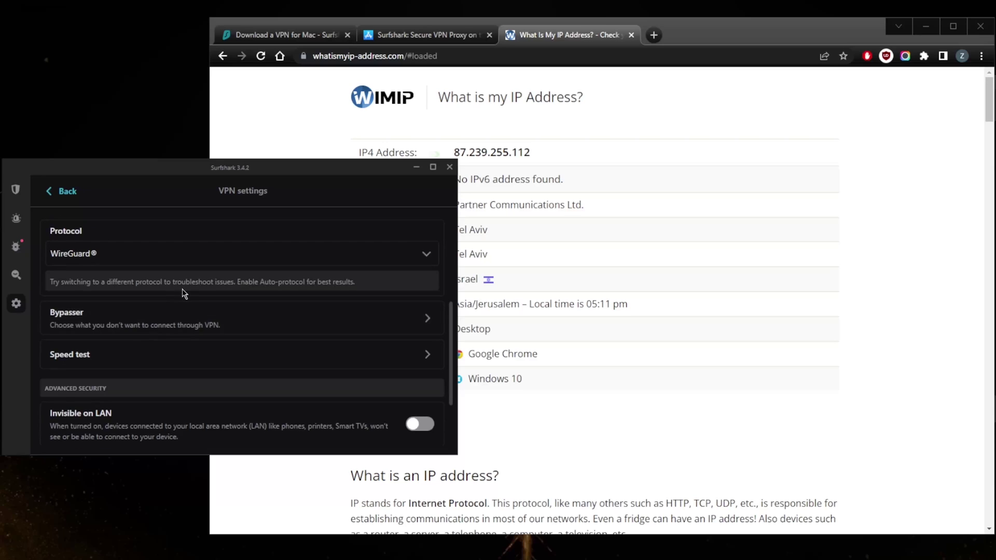
pyautogui.scroll(1, 158, 337)
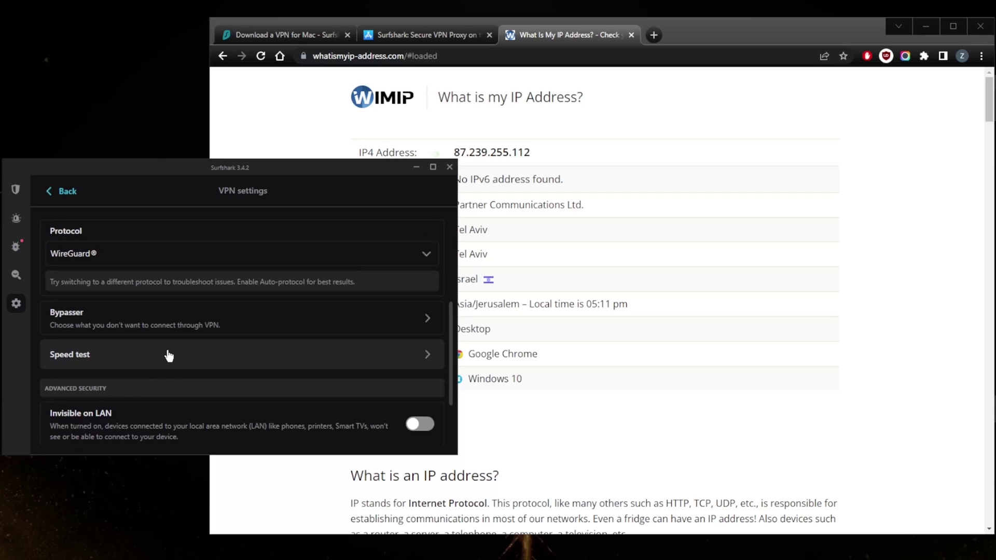
# Step: In Bypasser, try Bypass VPN and view its app list, then turn it back off
pyautogui.click(185, 330)
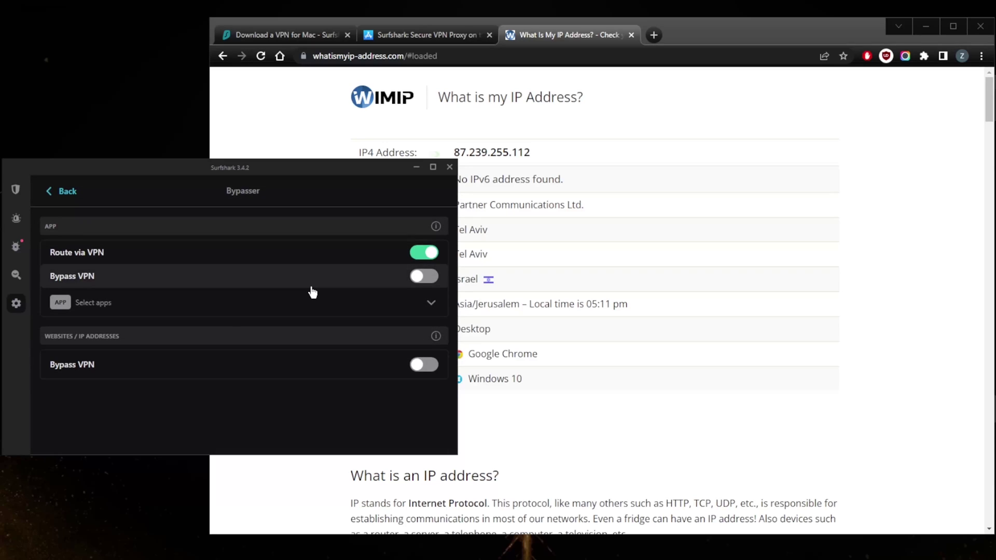
pyautogui.click(428, 253)
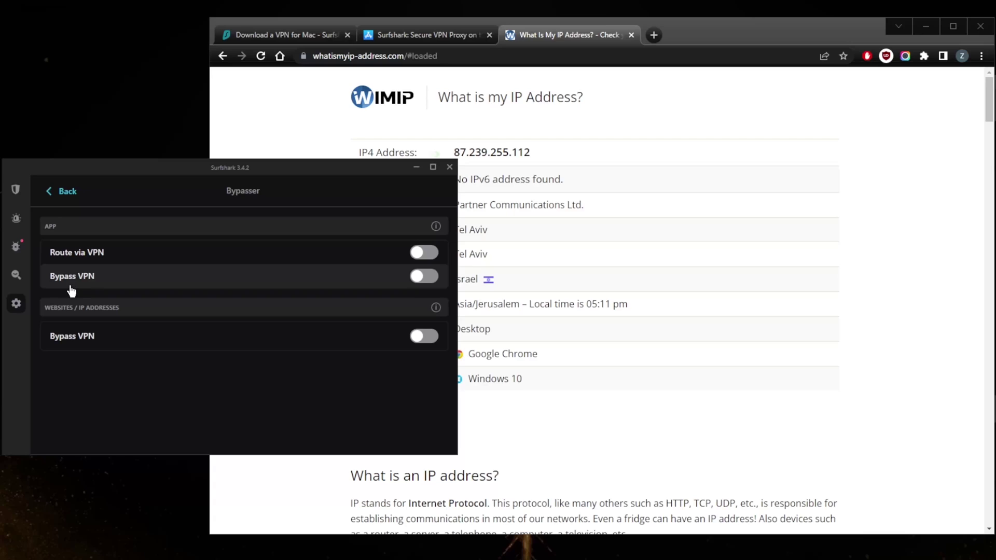
pyautogui.click(421, 276)
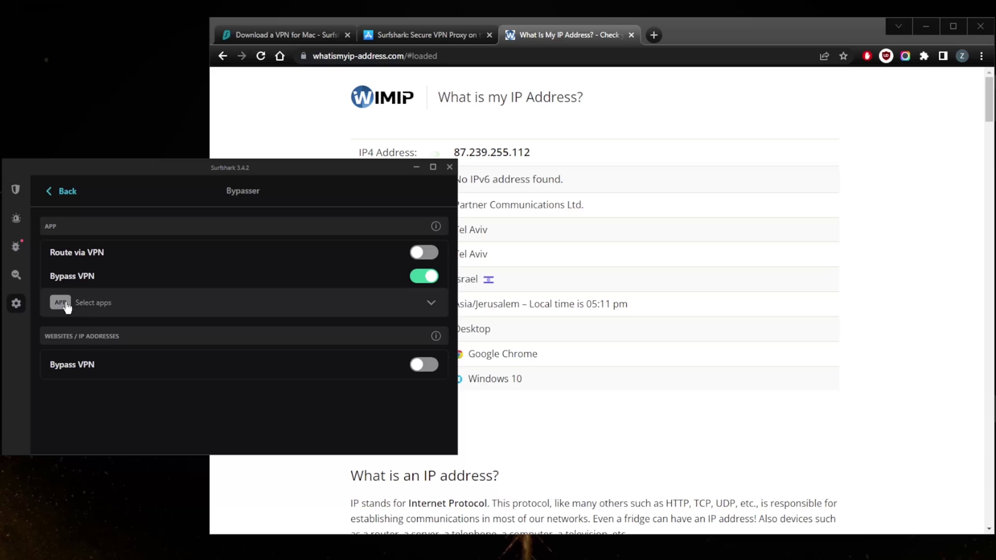
pyautogui.click(257, 306)
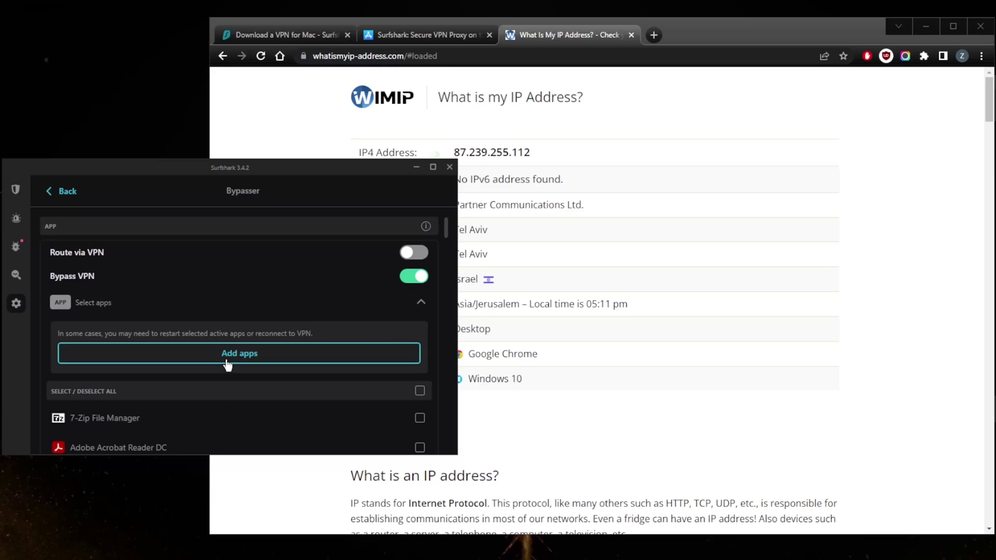
pyautogui.click(415, 276)
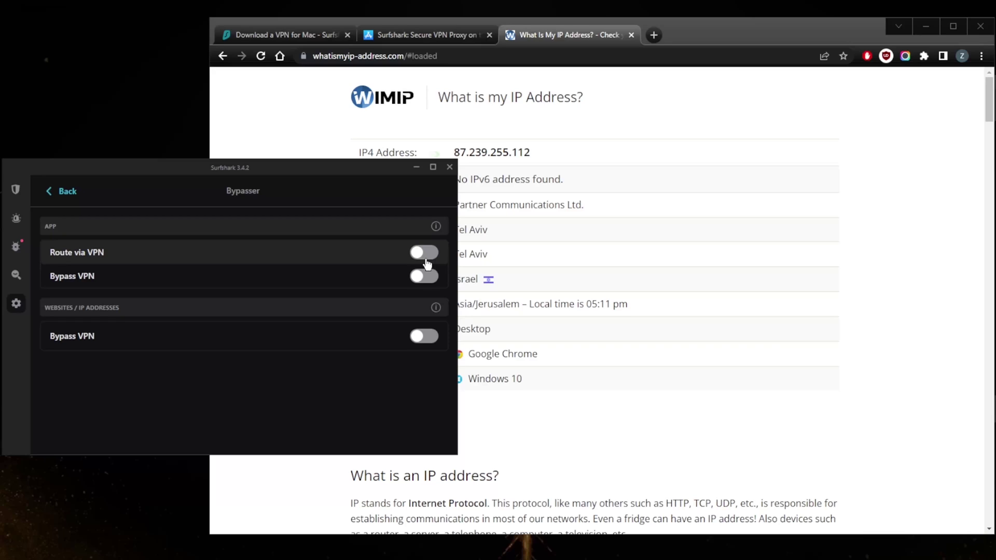
# Step: Try Route via VPN and browse its options, then switch it back off
pyautogui.click(426, 259)
pyautogui.scroll(-1, 273, 306)
pyautogui.scroll(-2, 260, 312)
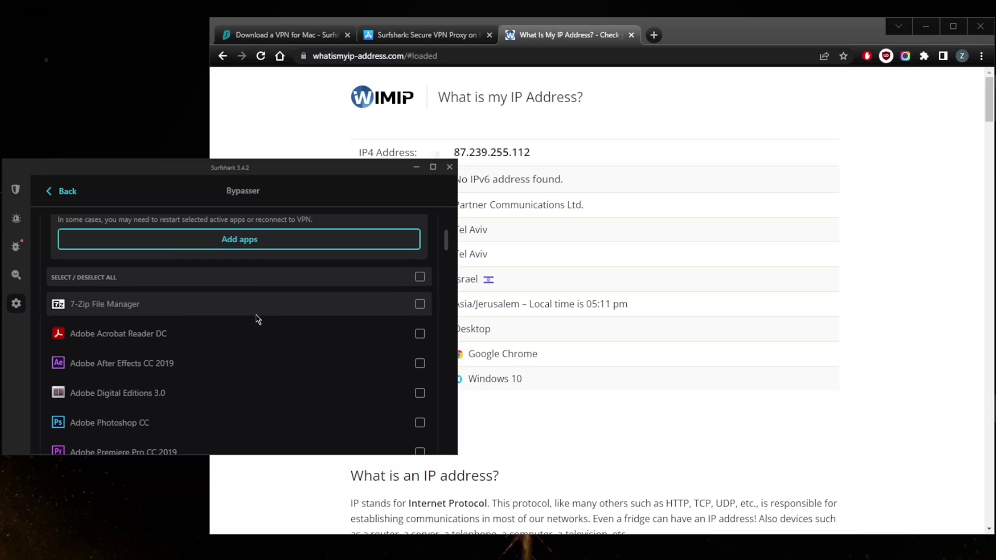
pyautogui.scroll(-3, 244, 324)
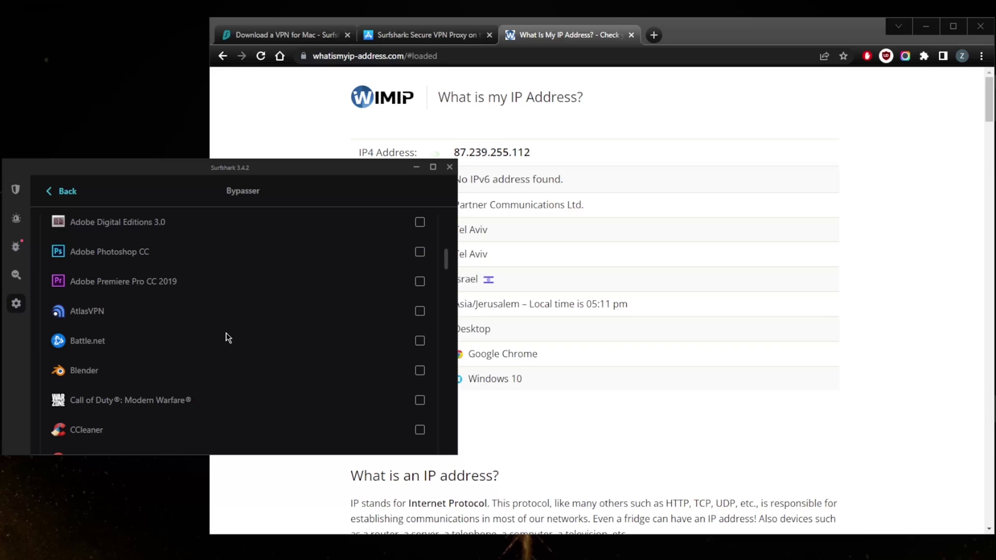
pyautogui.scroll(4, 269, 316)
pyautogui.scroll(1, 342, 285)
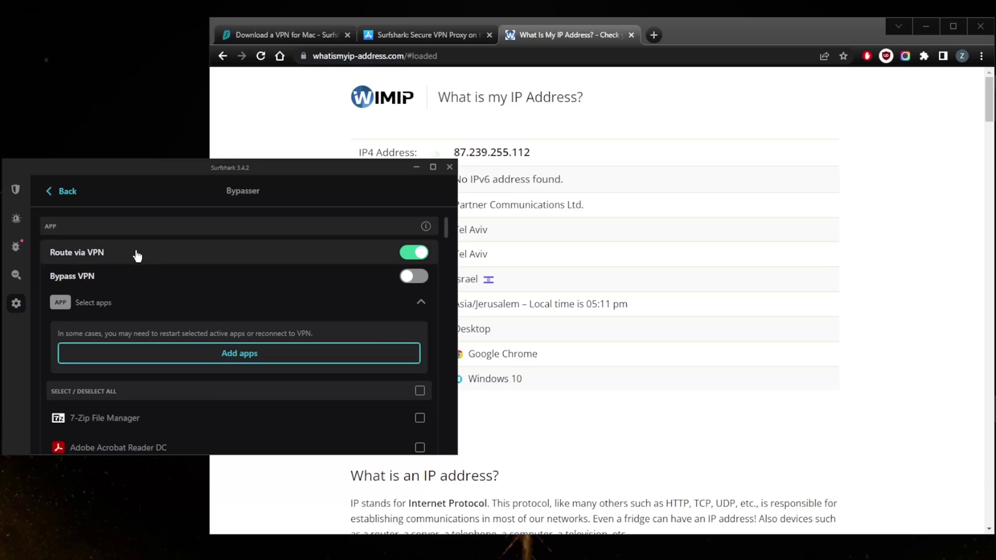
pyautogui.click(422, 253)
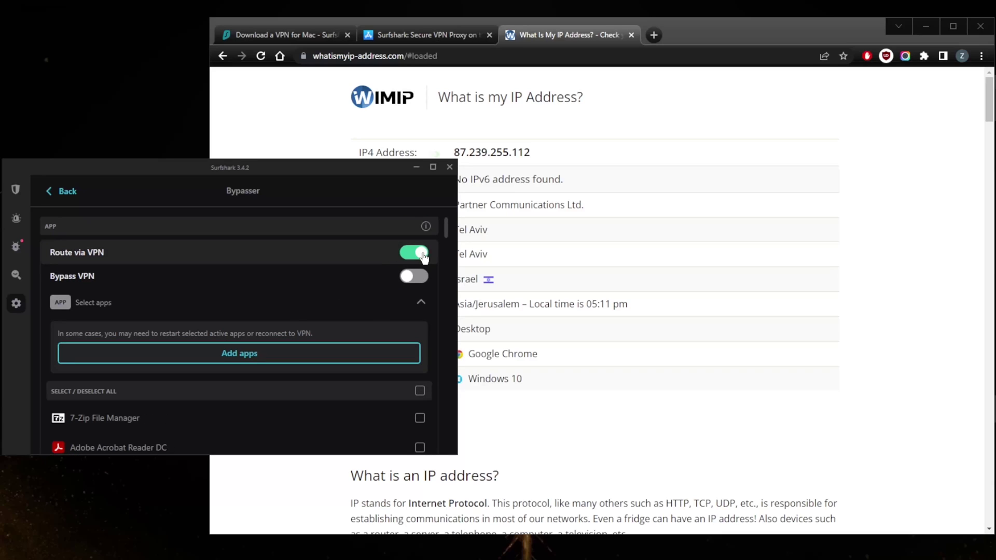
# Step: Leave Bypasser, glance at the download page, and reopen the VPN settings
pyautogui.click(76, 193)
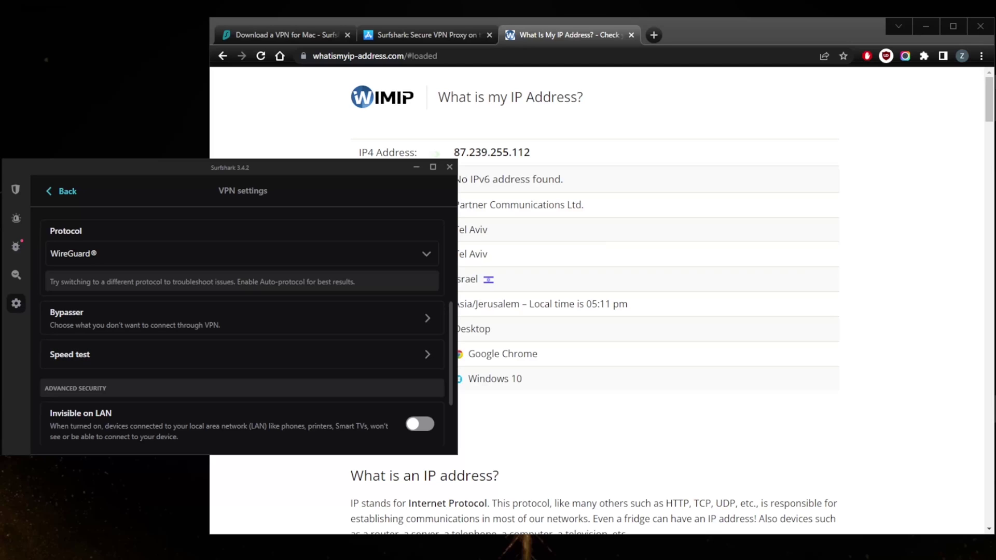
pyautogui.click(67, 191)
pyautogui.click(265, 32)
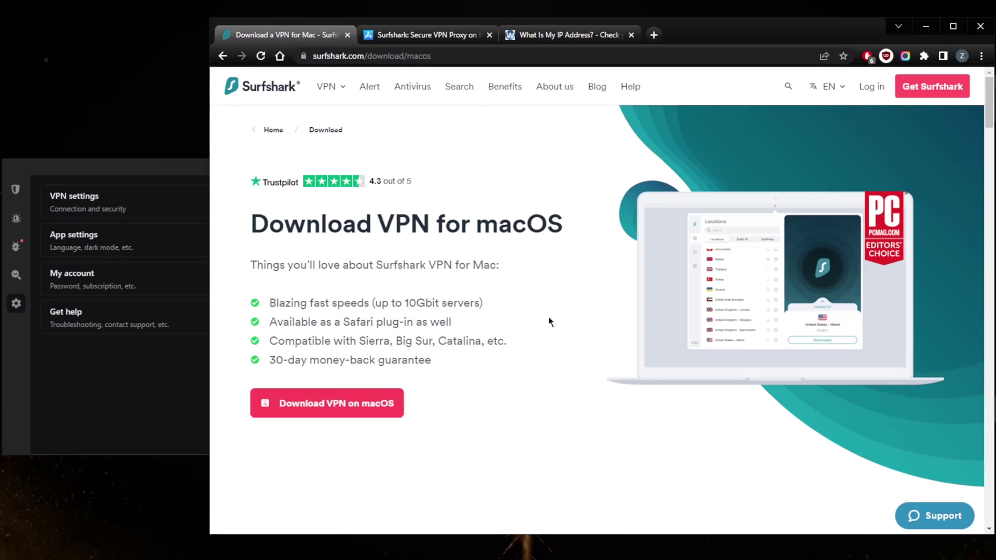
pyautogui.click(124, 202)
pyautogui.scroll(-2, 166, 311)
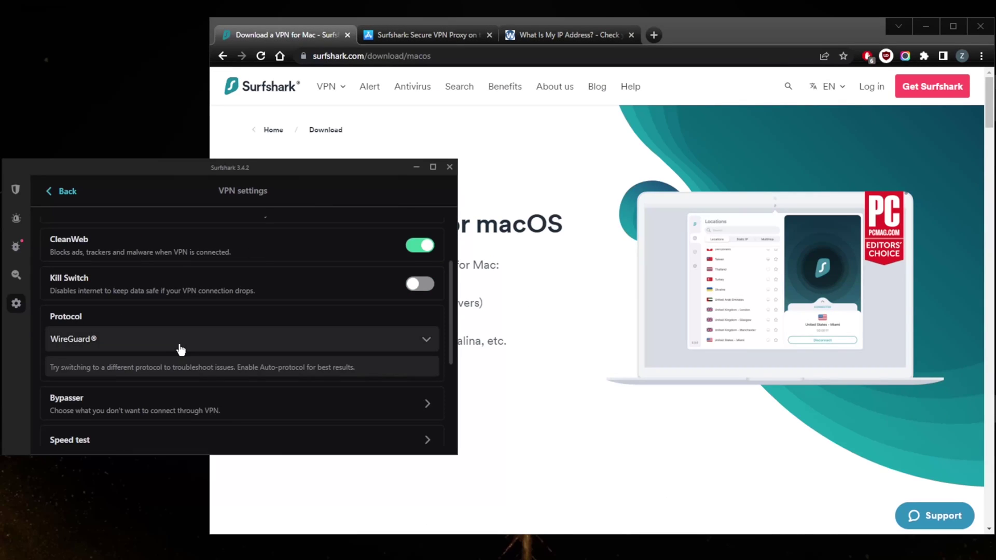
# Step: Review the protocol list, leave it on WireGuard, and return to the locations panel
pyautogui.click(133, 341)
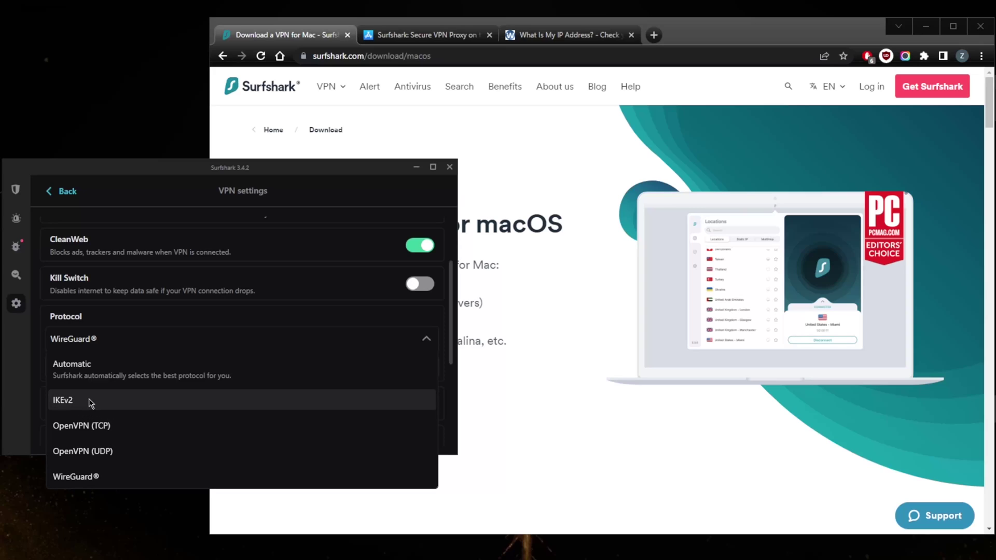
pyautogui.click(120, 348)
pyautogui.click(59, 192)
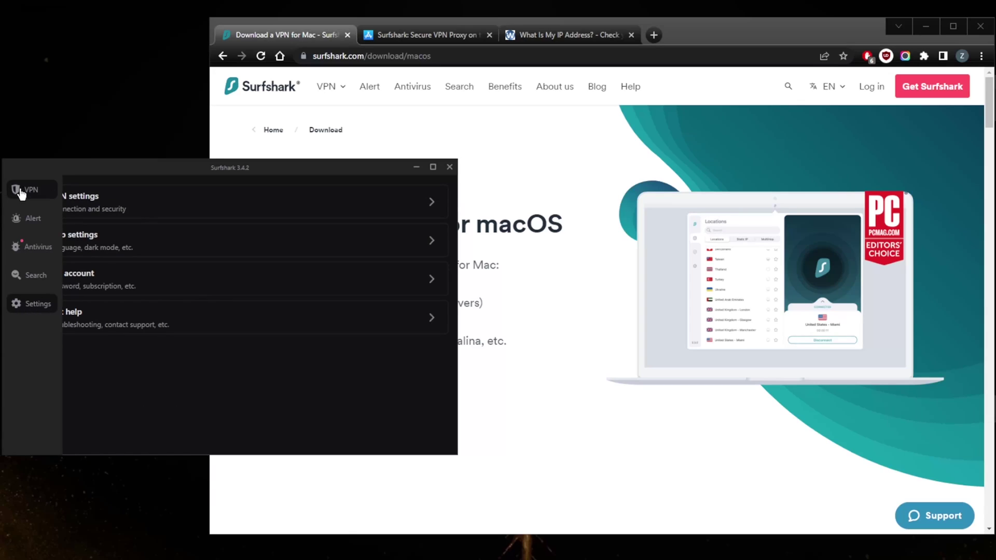
pyautogui.click(20, 195)
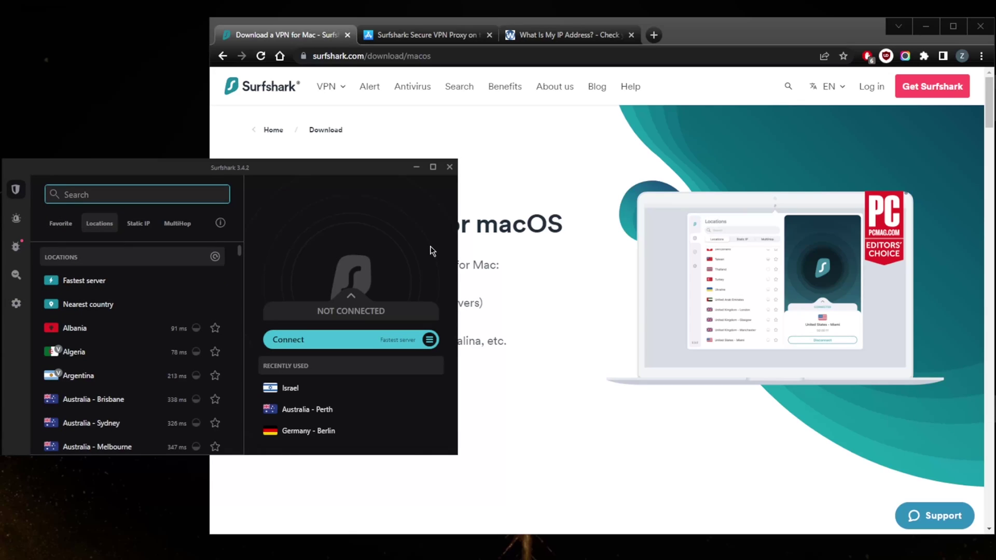
pyautogui.click(498, 221)
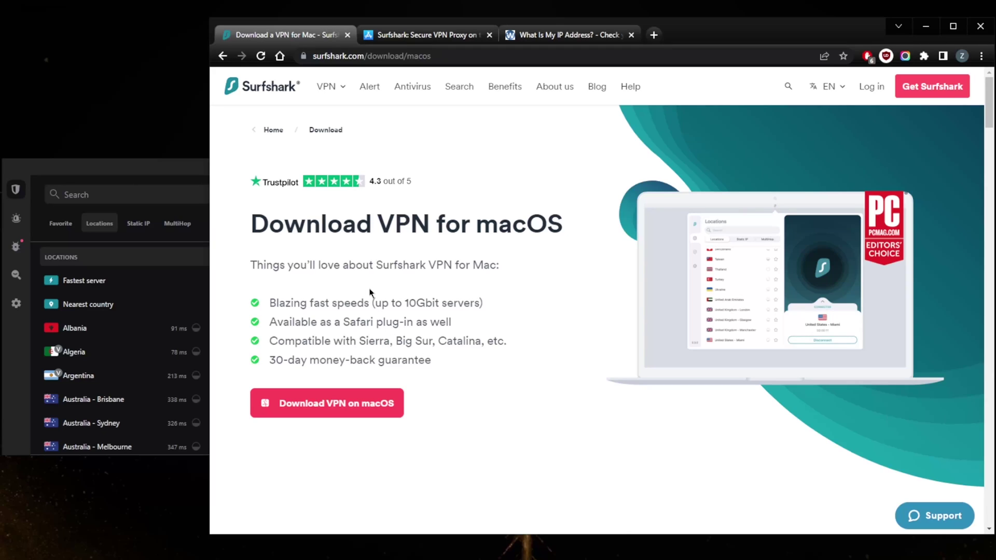
pyautogui.click(400, 31)
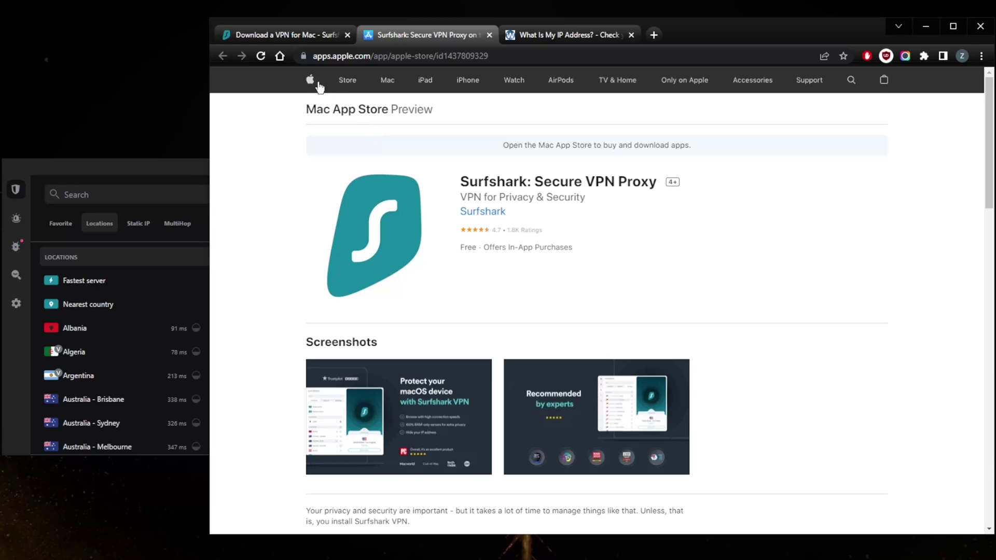
pyautogui.click(303, 36)
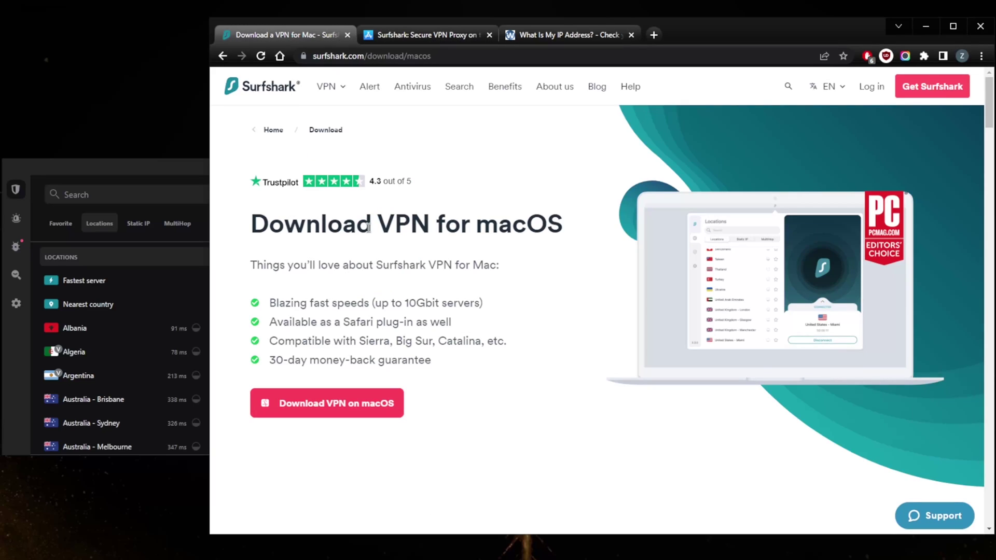
pyautogui.click(158, 166)
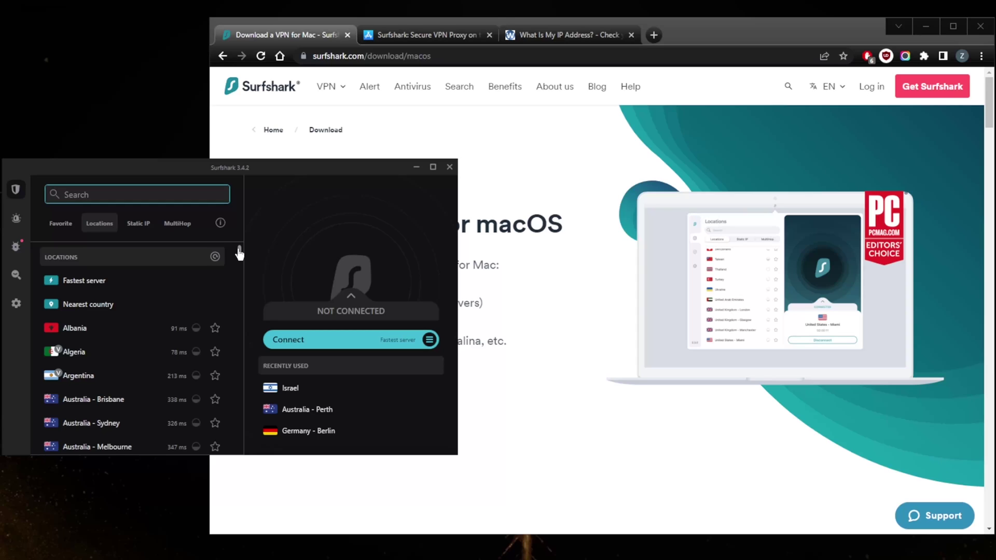
# Step: Scroll the Locations list to the United States entries and choose the New York server
pyautogui.moveTo(240, 256); pyautogui.dragTo(238, 378)
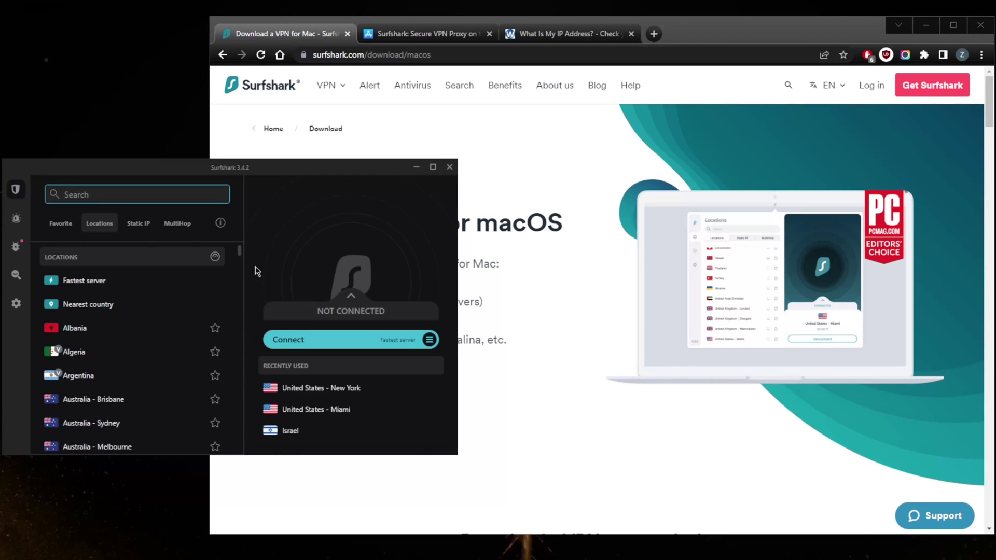
pyautogui.moveTo(240, 255); pyautogui.dragTo(238, 446)
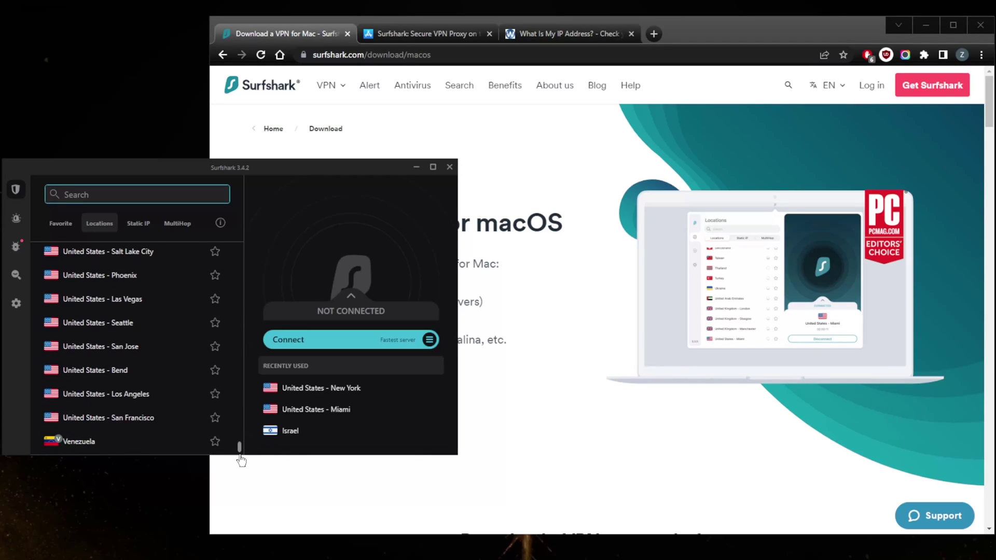
pyautogui.scroll(1, 178, 378)
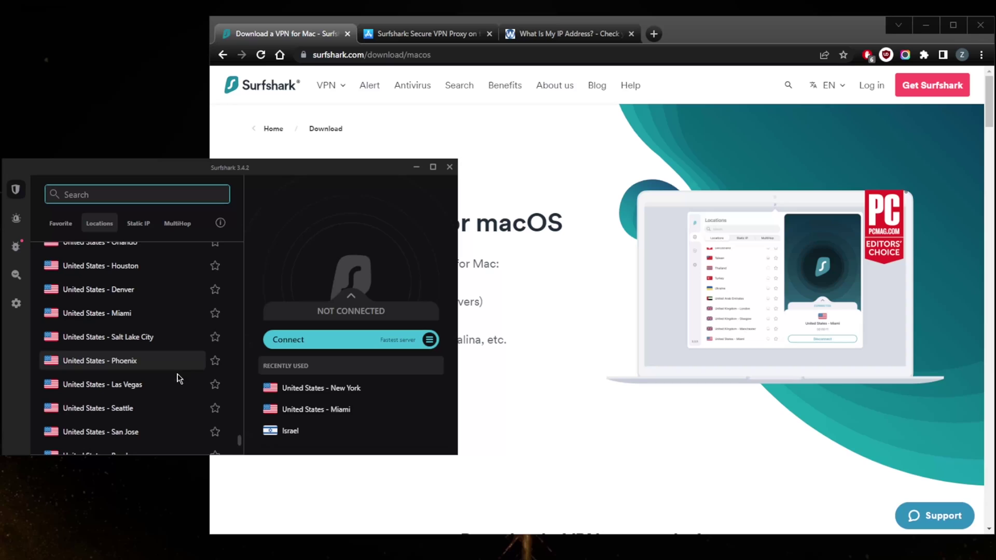
pyautogui.scroll(3, 174, 396)
pyautogui.scroll(2, 174, 395)
pyautogui.scroll(1, 139, 366)
pyautogui.scroll(-1, 137, 377)
pyautogui.click(138, 338)
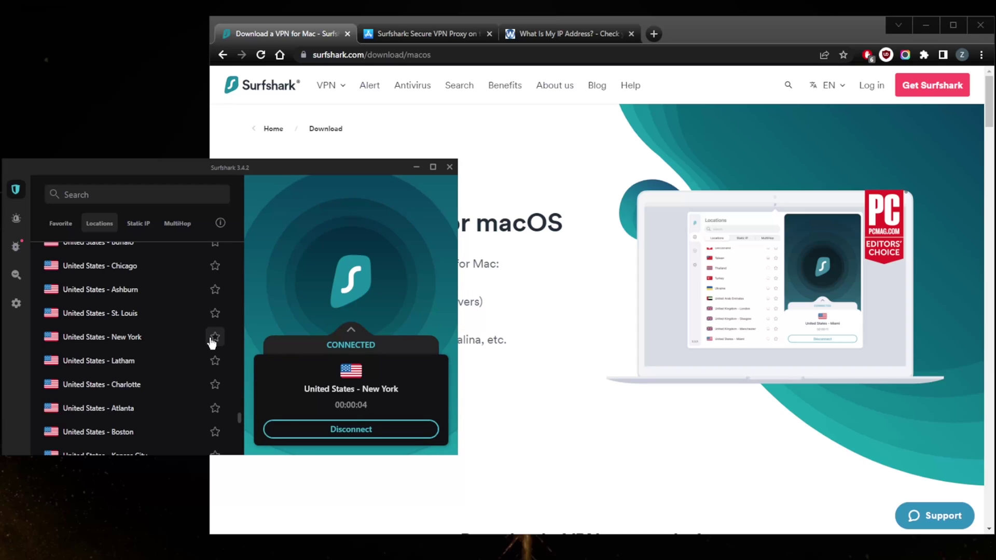
# Step: Use Alt+Tab to bring Chrome's Surfshark macOS download page to the front
pyautogui.hotkey('alt', 'Tab')
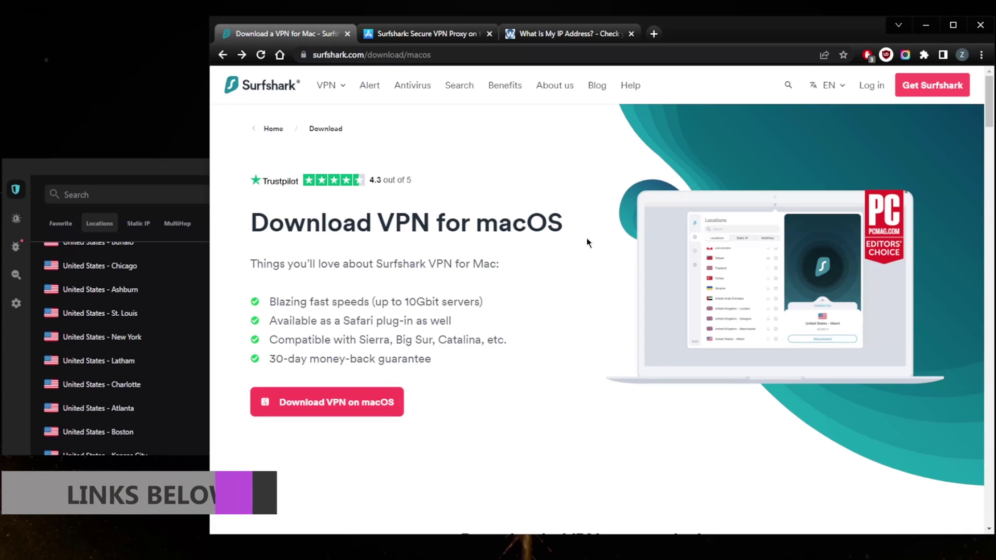